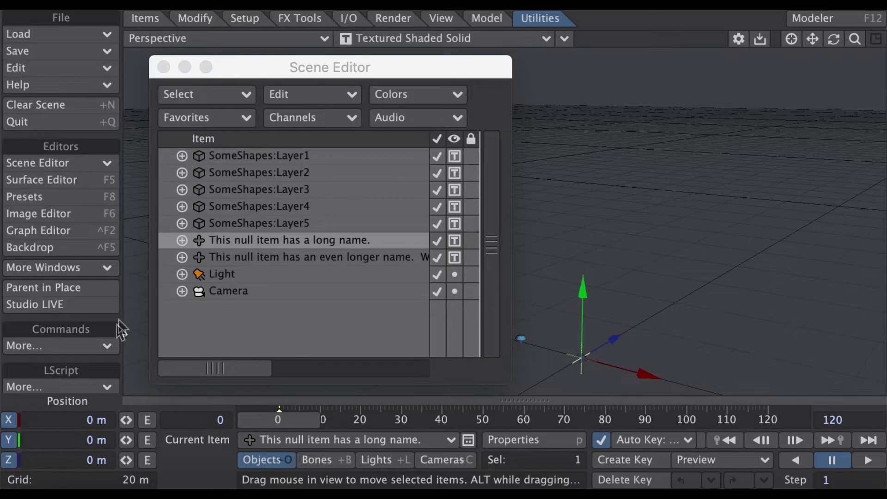
Bring up the command history window, move it over the scene list, then close it.
left_click(100, 345)
left_click(99, 346)
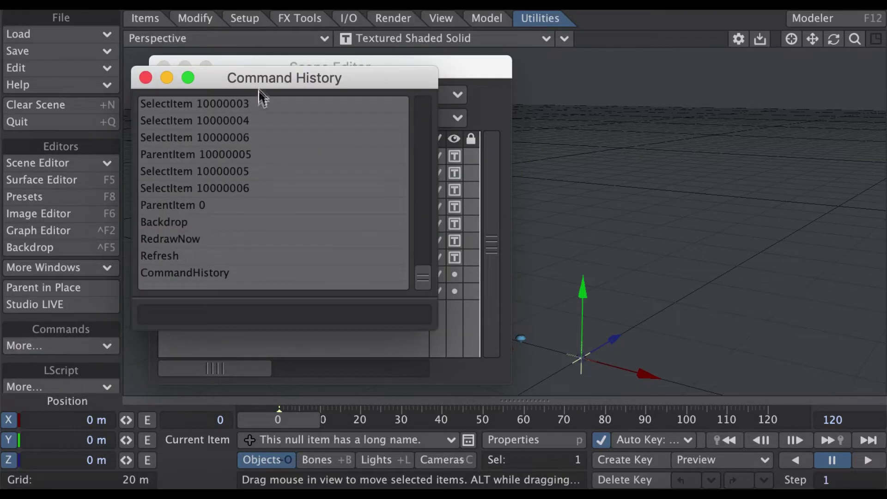
left_click_drag(246, 69, 287, 106)
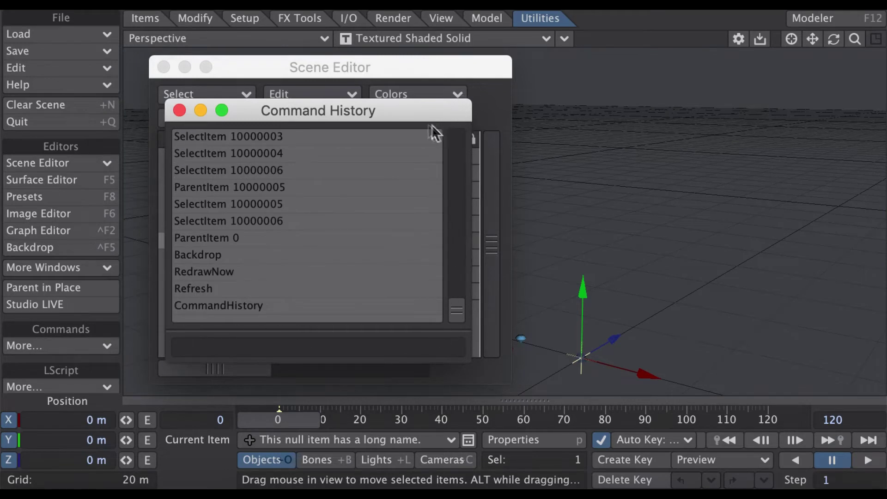
left_click(180, 110)
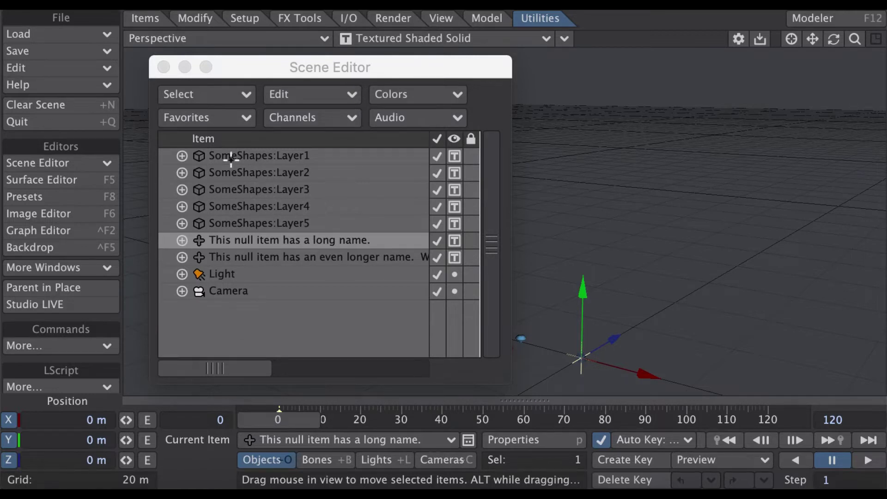
Select SomeShapes:Layer1 and adjust the Scene Editor column widths.
left_click(231, 158)
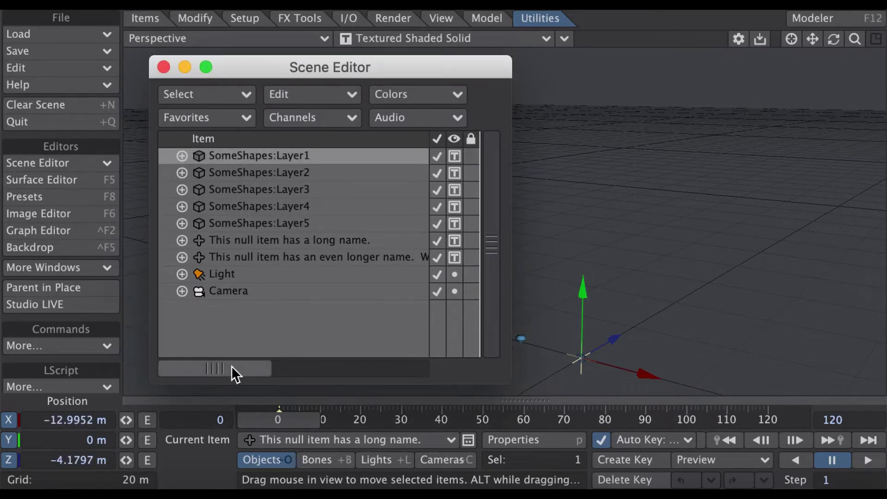
left_click_drag(229, 365, 392, 370)
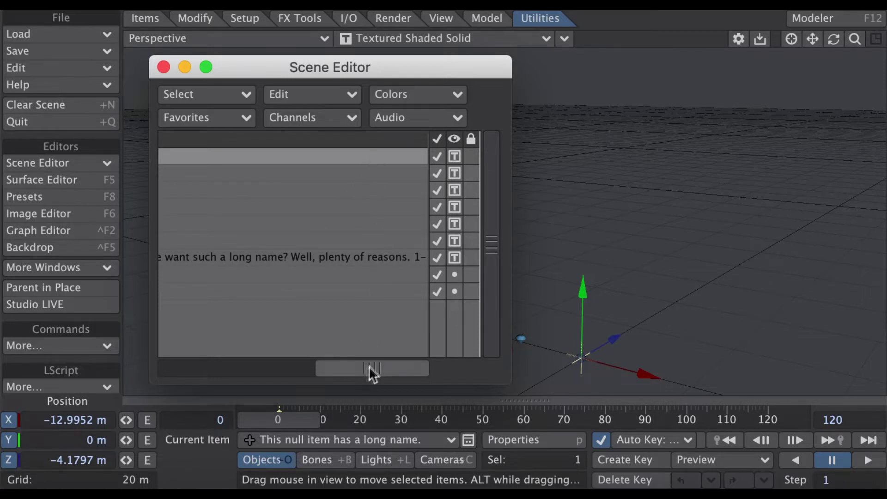
left_click_drag(370, 368, 391, 357)
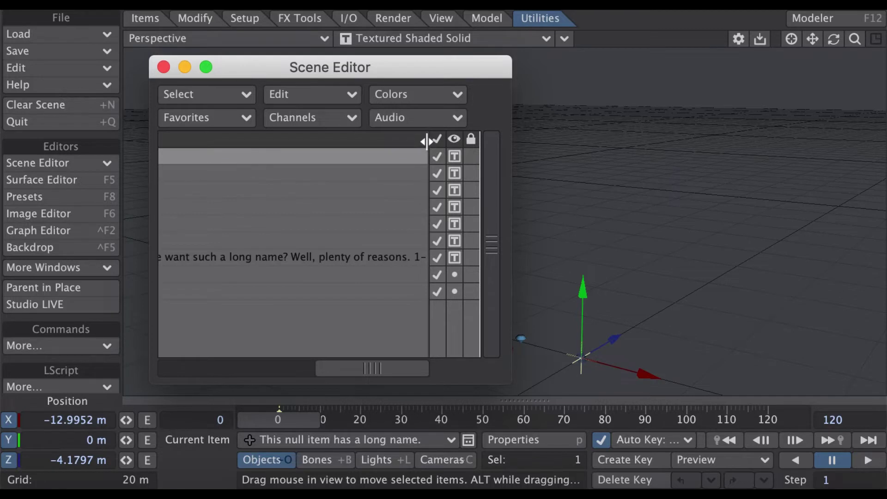
left_click_drag(425, 141, 719, 168)
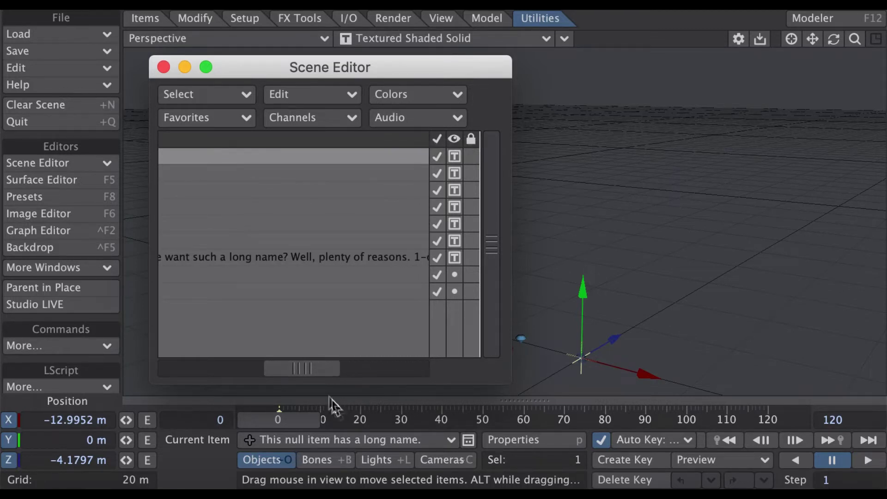
left_click_drag(335, 368, 455, 373)
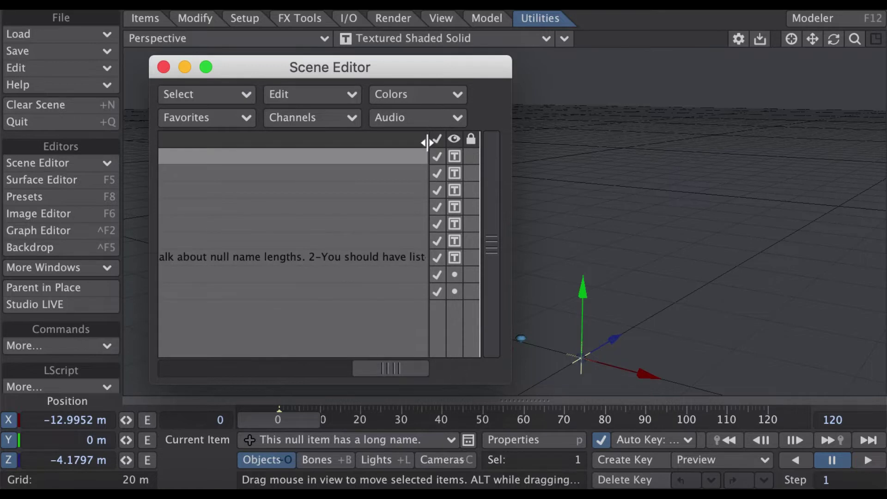
left_click_drag(398, 368, 443, 370)
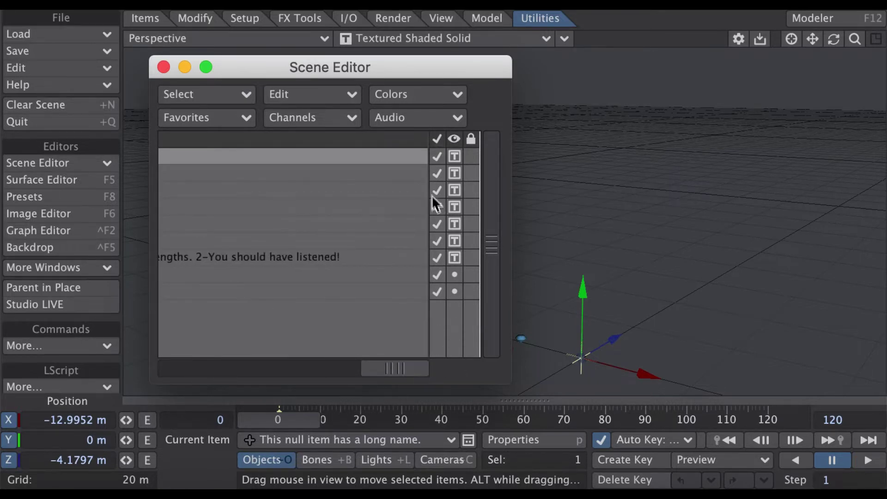
scroll(424, 139, "left", 5)
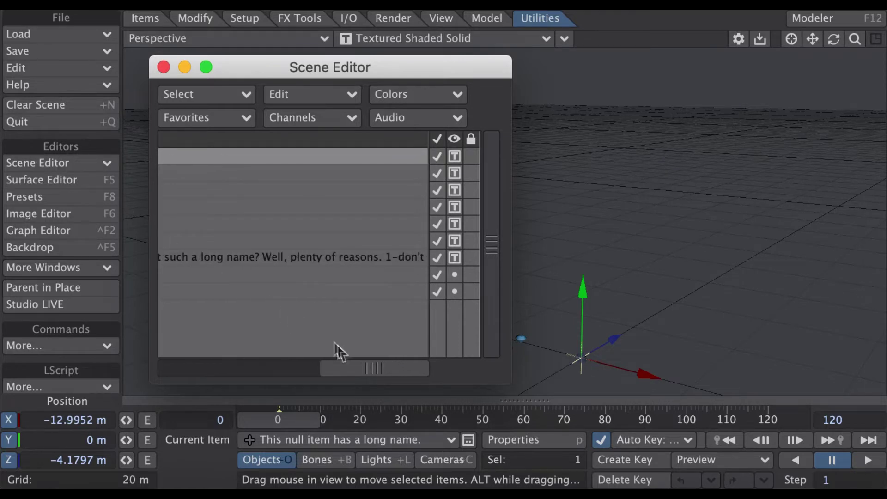
scroll(431, 139, "left", 10)
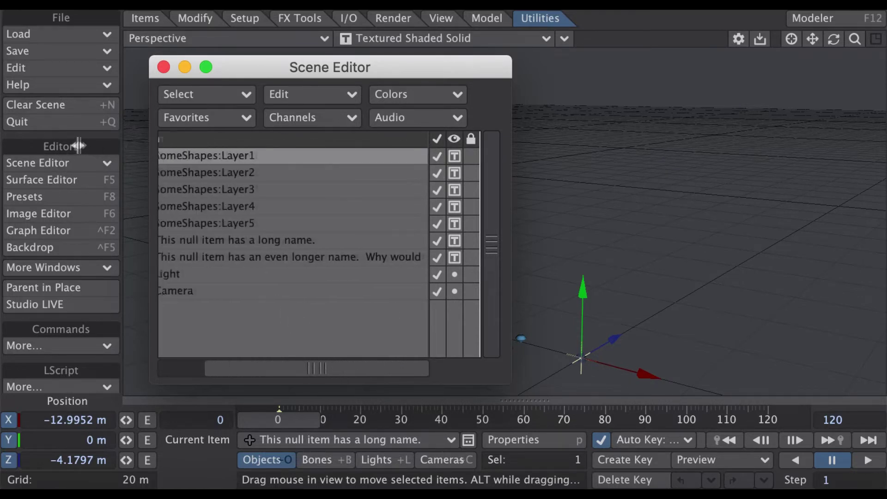
scroll(293, 231, "left", 3)
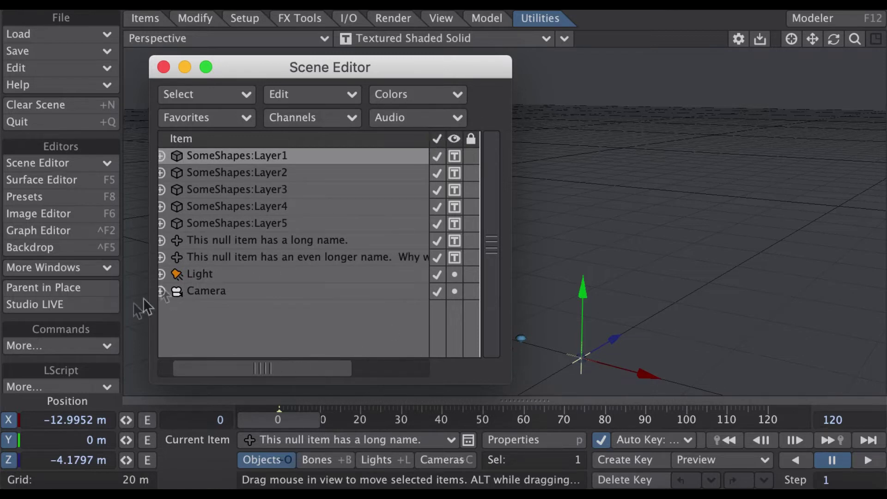
scroll(202, 367, "left", 2)
Expand the Light and both null items to list their position, rotation and scale channels.
left_click(182, 274)
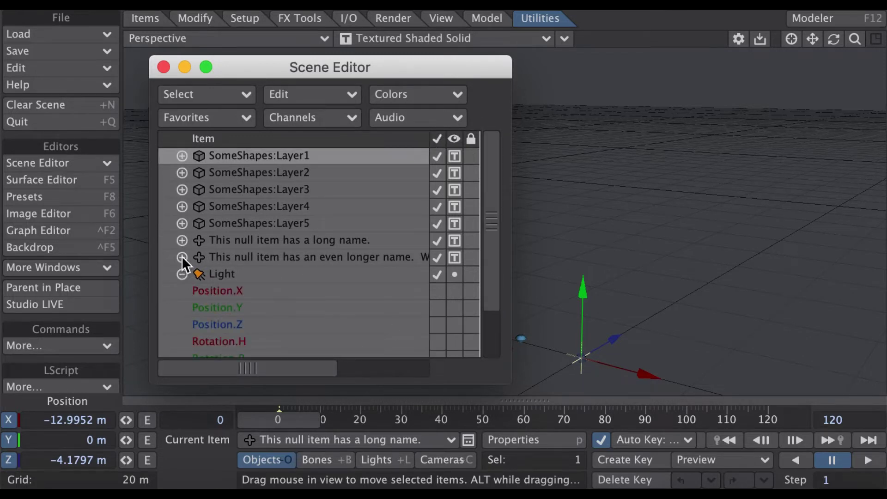
left_click(182, 257)
left_click(182, 240)
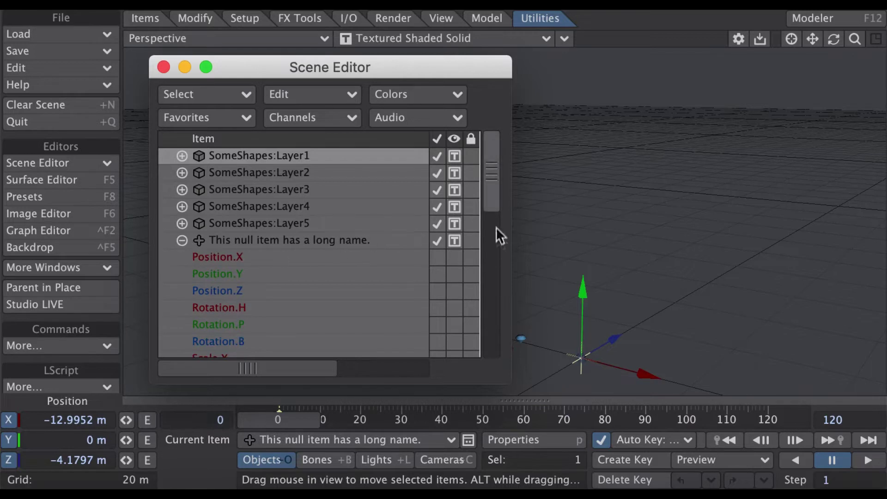
left_click_drag(490, 195, 491, 224)
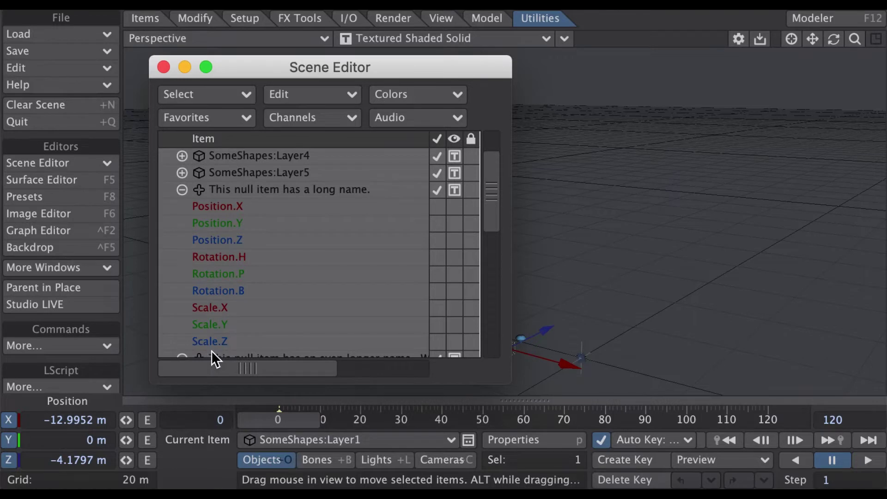
Make the longer-named null the current item and enlarge the Scene Editor.
left_click(290, 355)
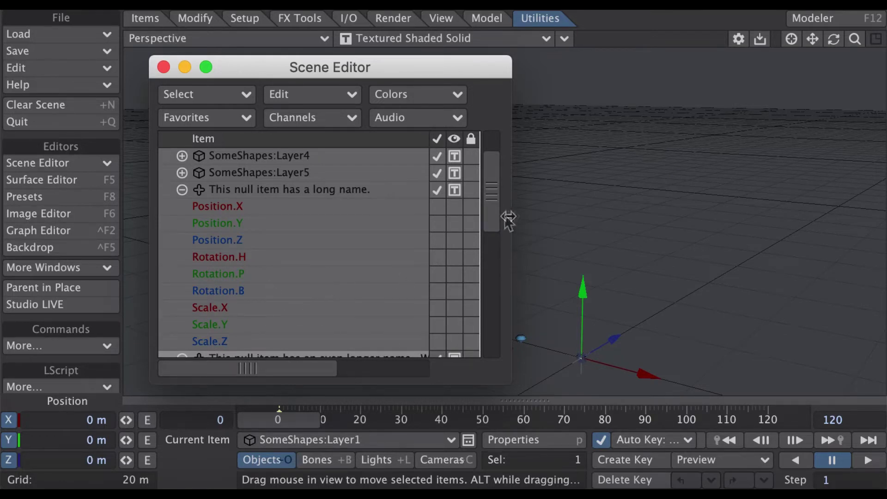
left_click_drag(485, 228, 483, 351)
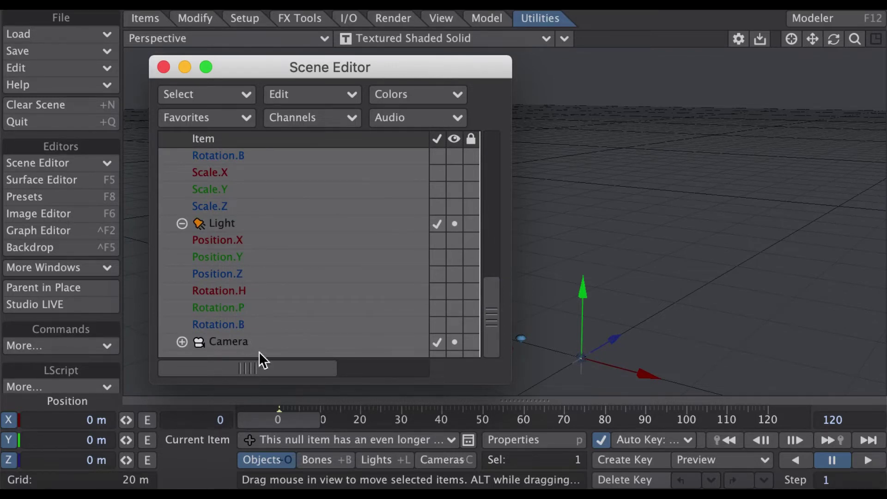
left_click_drag(488, 338, 499, 171)
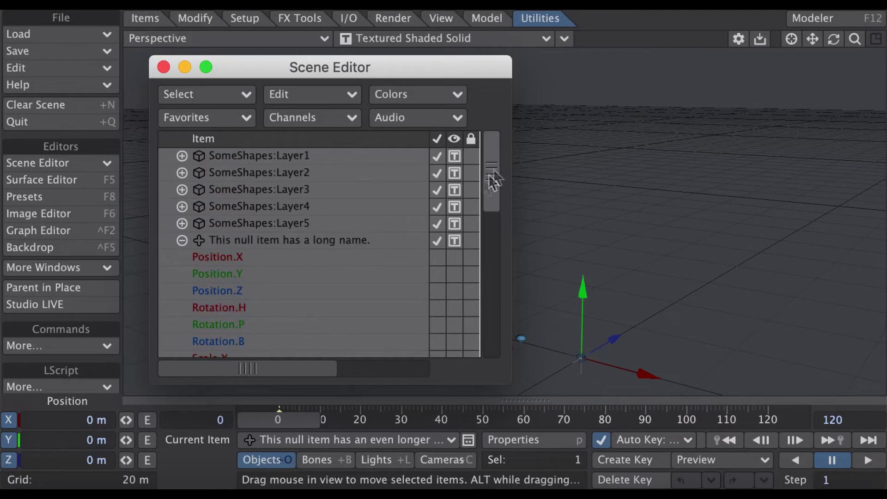
left_click_drag(508, 382, 776, 389)
Widen the Scene Editor and adjust the Item column divider to reveal the key timeline.
left_click_drag(361, 376, 441, 376)
left_click_drag(462, 141, 317, 139)
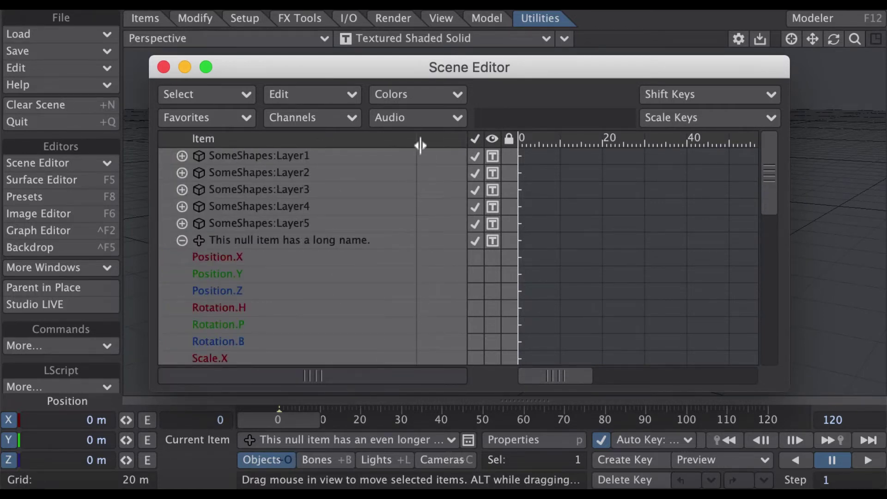
left_click_drag(418, 141, 483, 138)
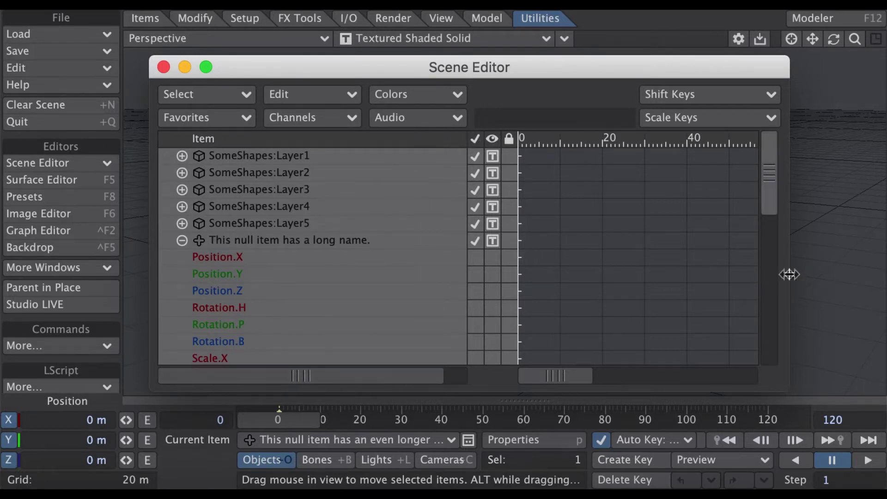
Collapse both nulls' channel rows and nest Layer3 through the nulls under Layer2.
left_click(186, 240)
left_click(184, 256)
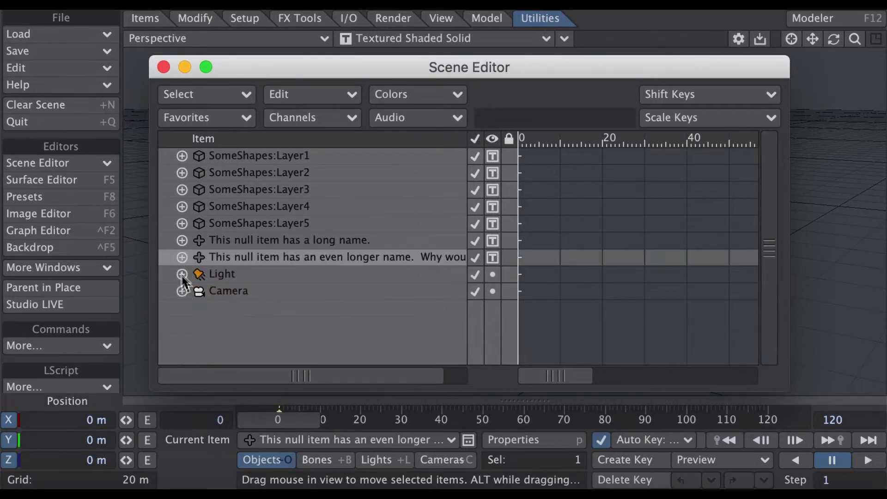
left_click_drag(242, 256, 244, 157)
Re-parent the longer-named null beside the long-named null so both sit under Layer5.
left_click_drag(342, 376, 439, 377)
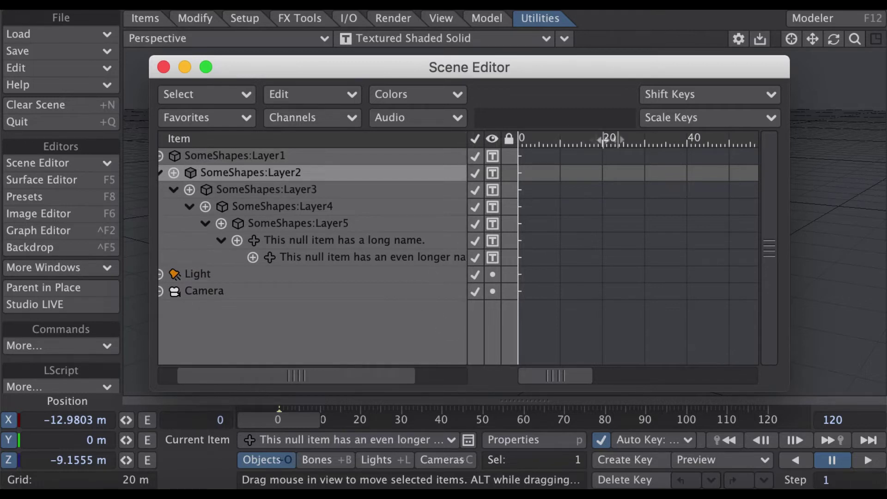
left_click_drag(341, 374, 475, 374)
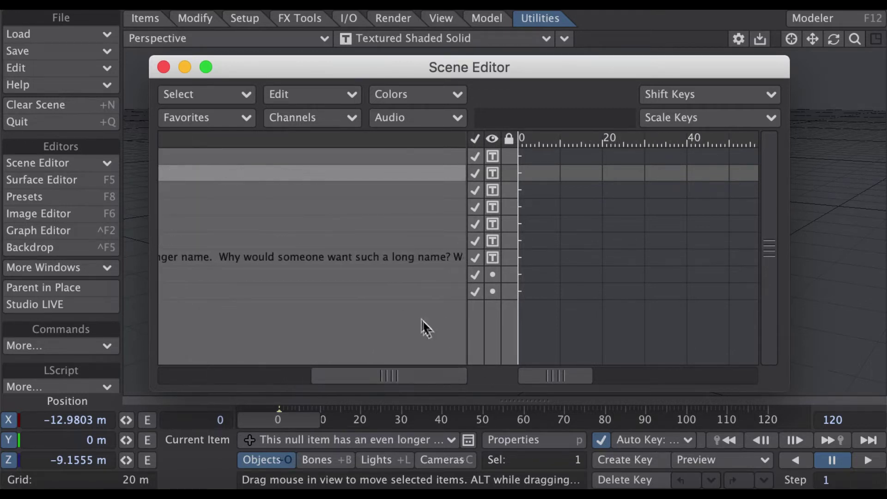
left_click(362, 257)
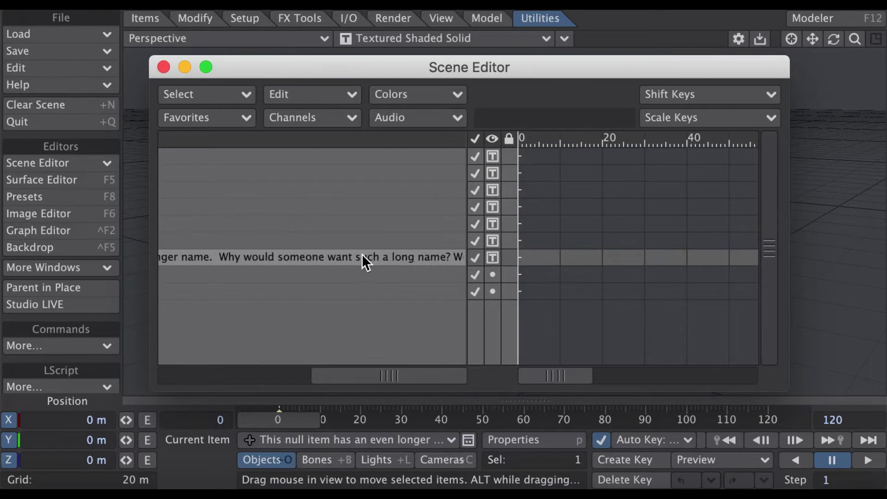
left_click_drag(361, 253, 381, 234)
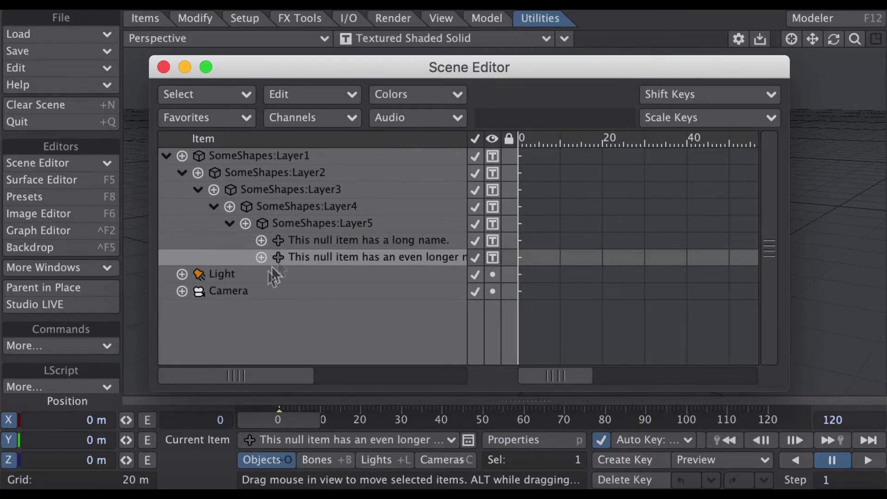
left_click_drag(267, 368, 210, 365)
Open Configure Keys and expand the Bones command category.
left_click(59, 67)
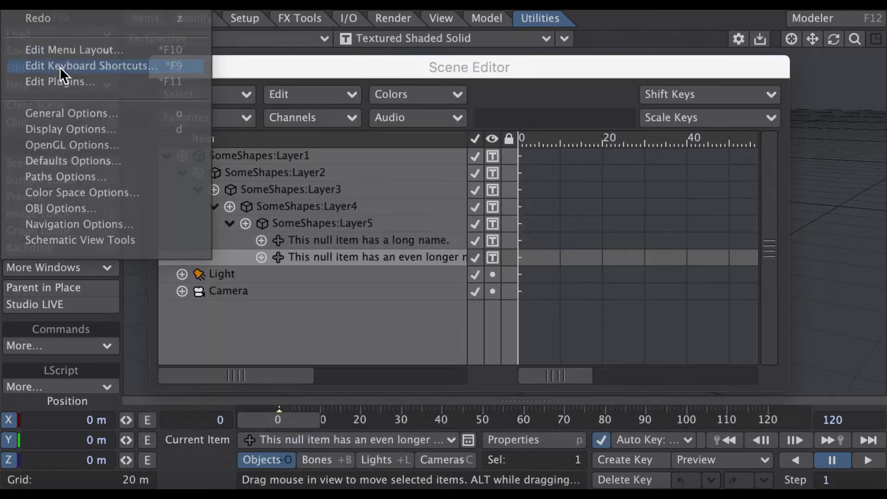
left_click(62, 68)
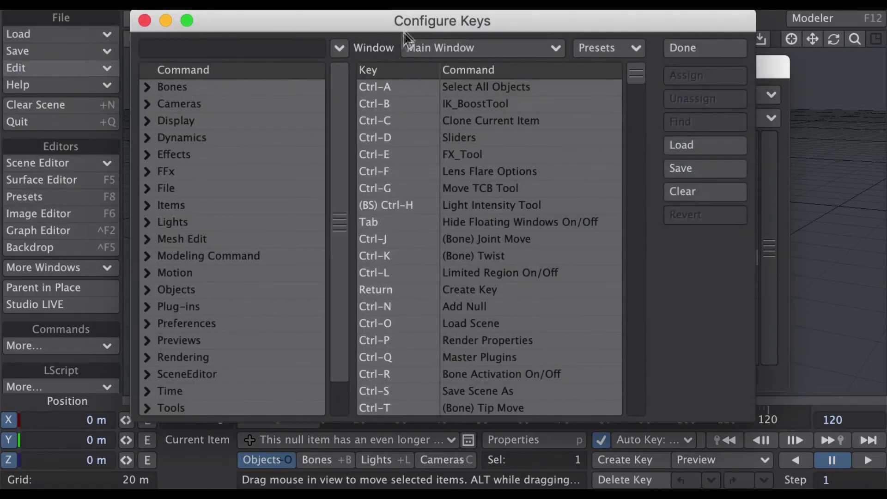
left_click_drag(413, 22, 335, 44)
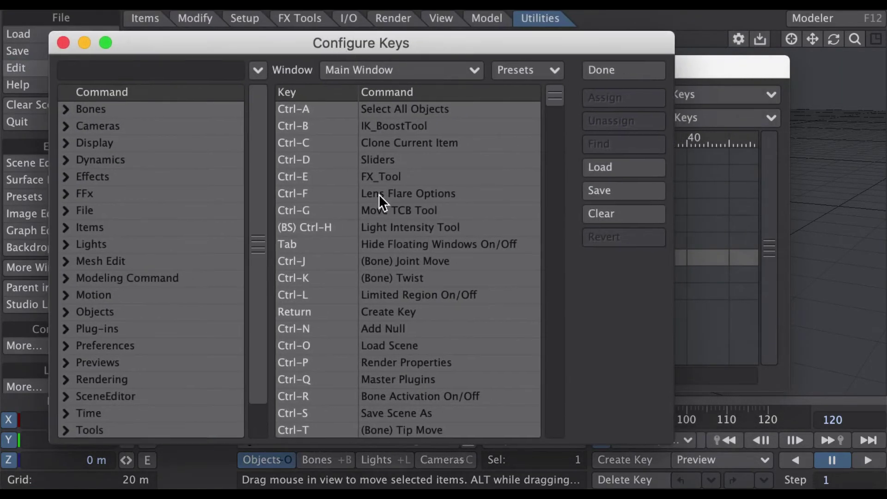
left_click_drag(555, 96, 555, 198)
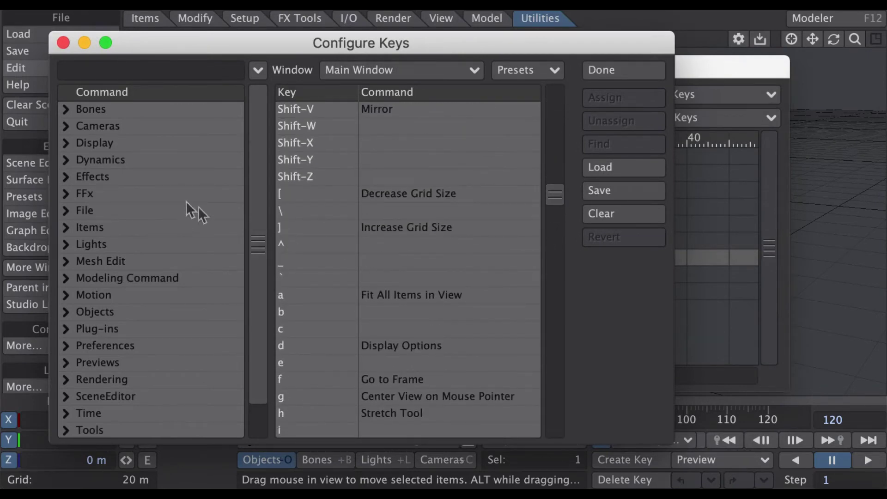
left_click(65, 109)
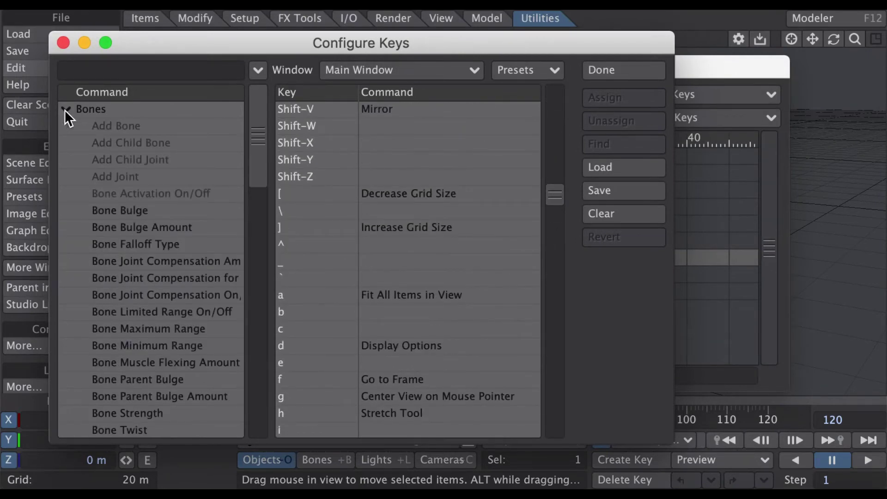
Assign Bone Bulge to ^ and Bone Bulge Amount to Shift-X.
left_click(126, 211)
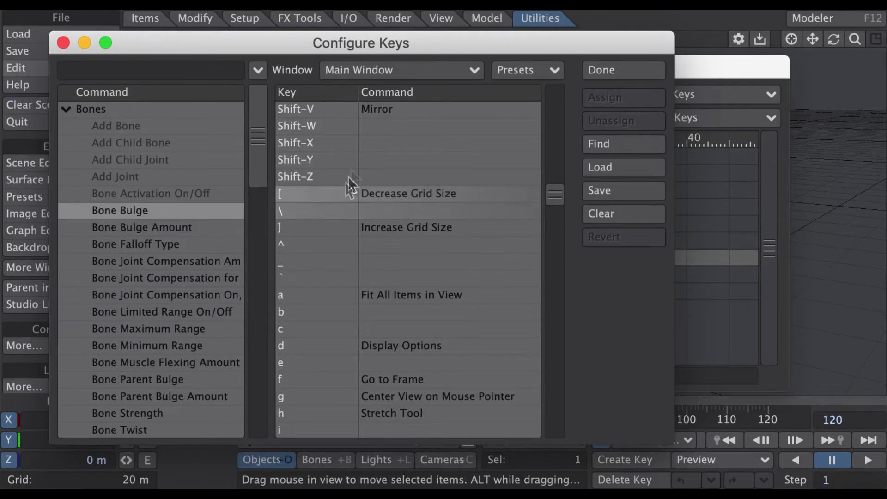
double_click(395, 245)
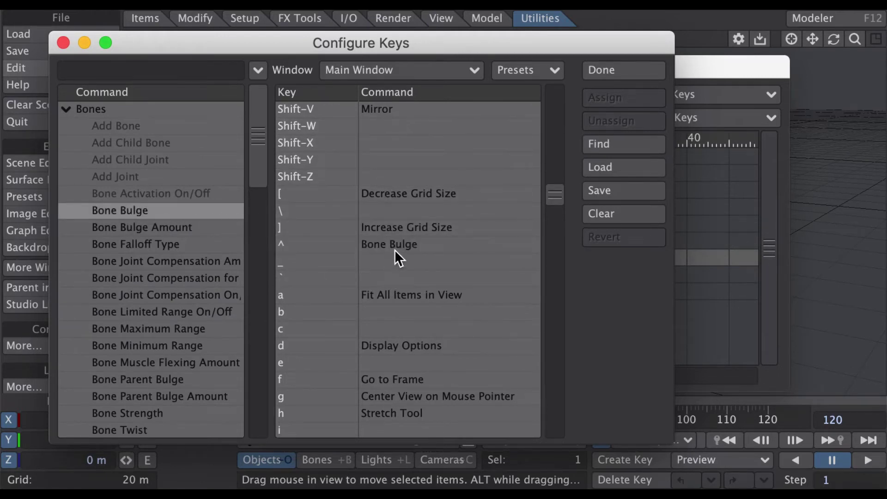
left_click(153, 227)
left_click(399, 277)
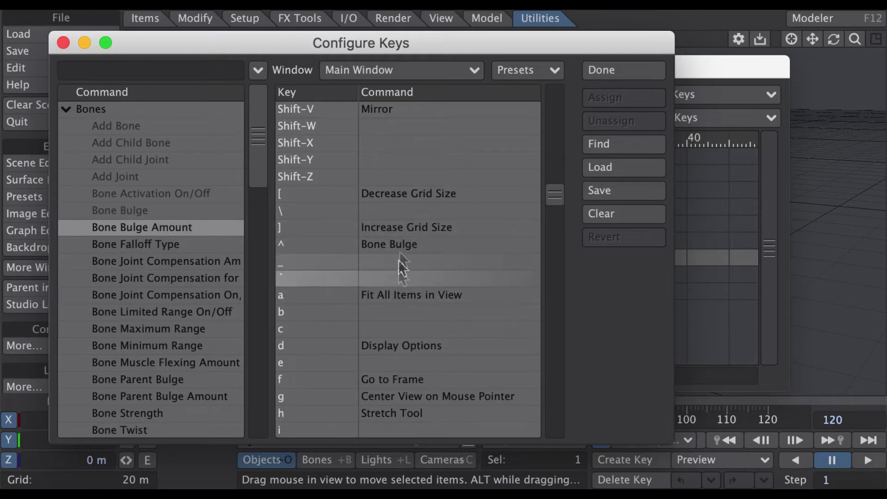
left_click(411, 144)
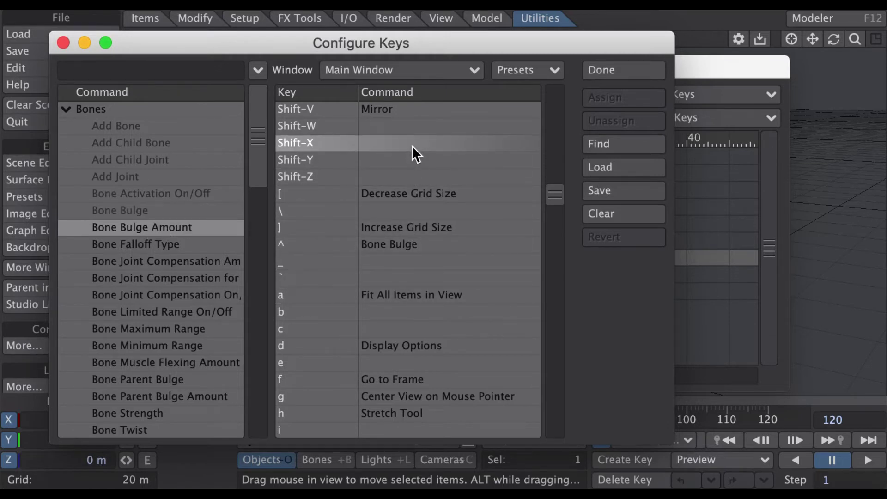
double_click(412, 144)
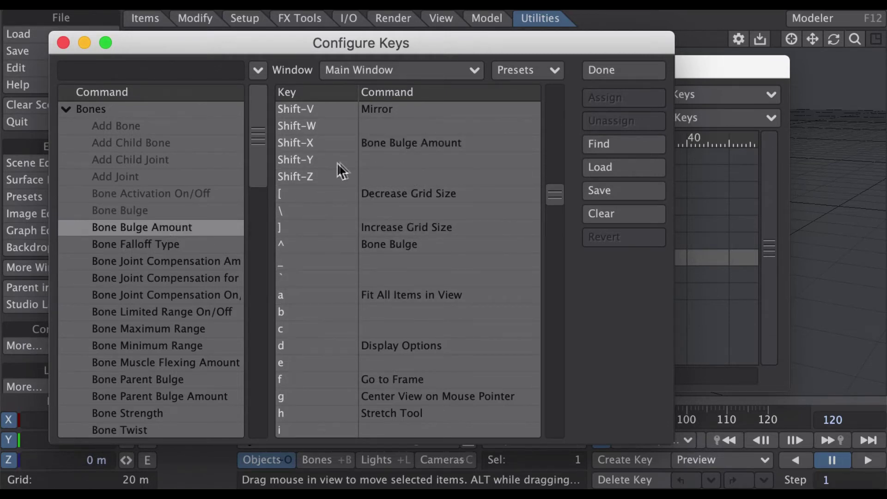
Assign Bone Falloff Type to Shift-Y and Bone Joint Compensation to b, then close Configure Keys.
left_click(173, 245)
left_click(419, 161)
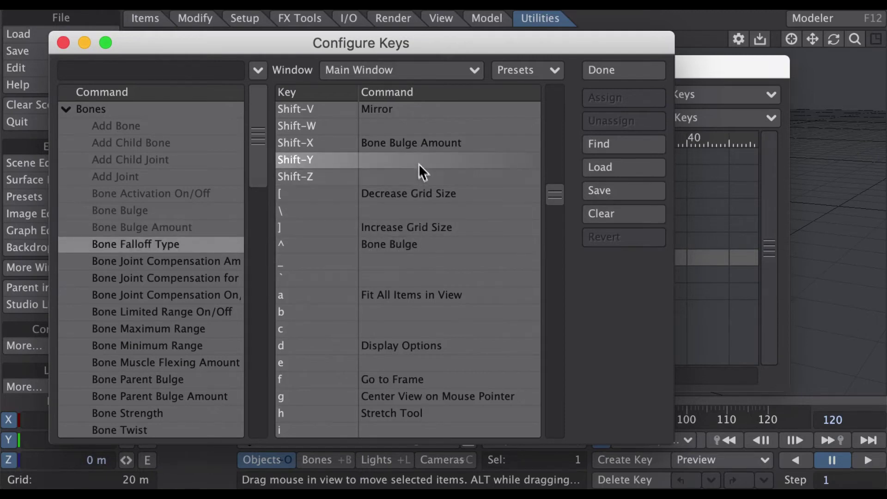
double_click(418, 160)
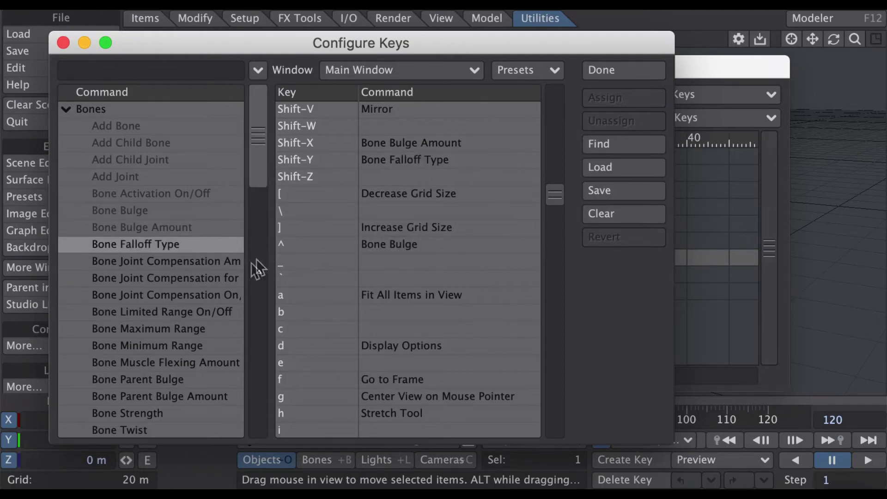
left_click(166, 278)
left_click(443, 314)
double_click(442, 316)
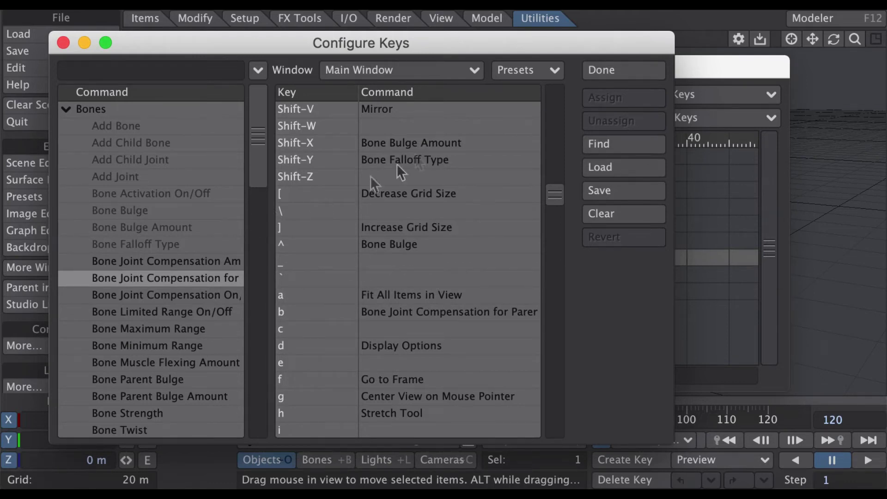
left_click_drag(562, 188, 553, 439)
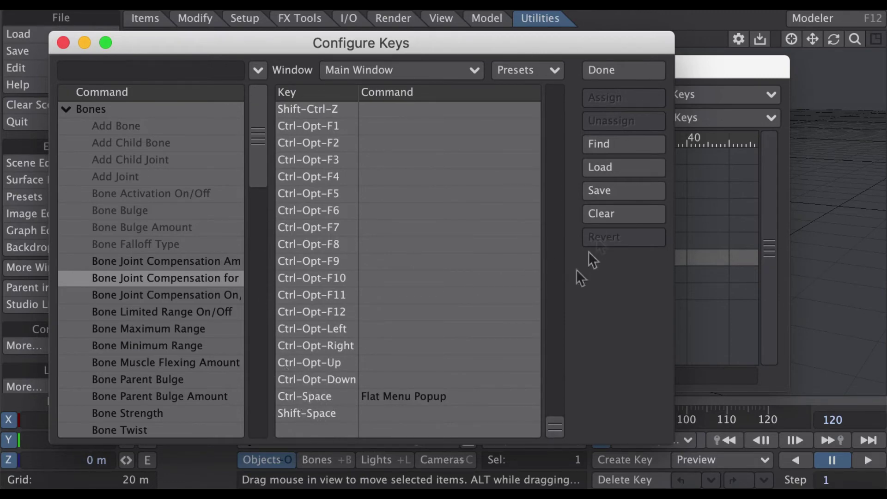
left_click_drag(554, 426, 561, 93)
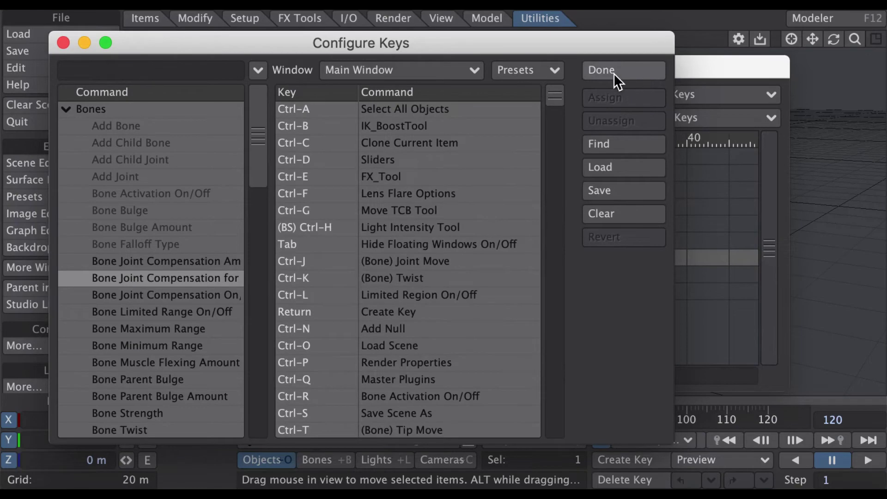
left_click(614, 72)
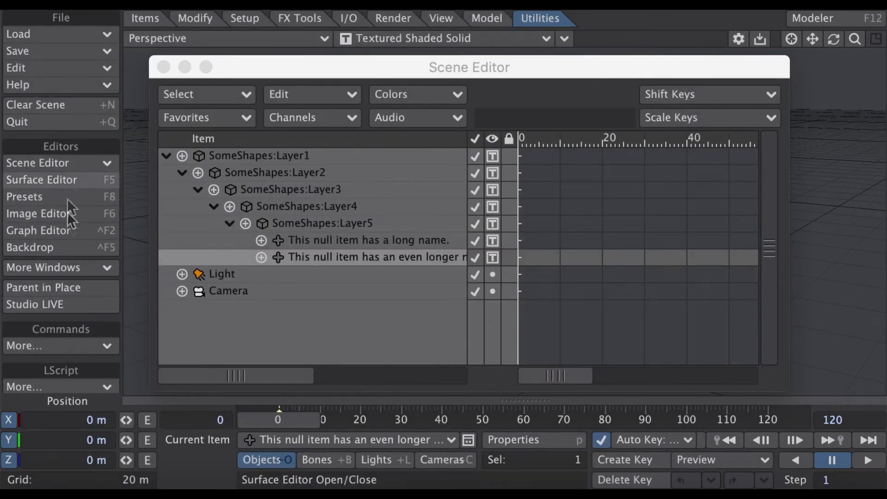
Open HyperVoxels 3.0 from the Backdrop's Legacy Volumetrics effects list.
left_click(62, 248)
left_click(411, 81)
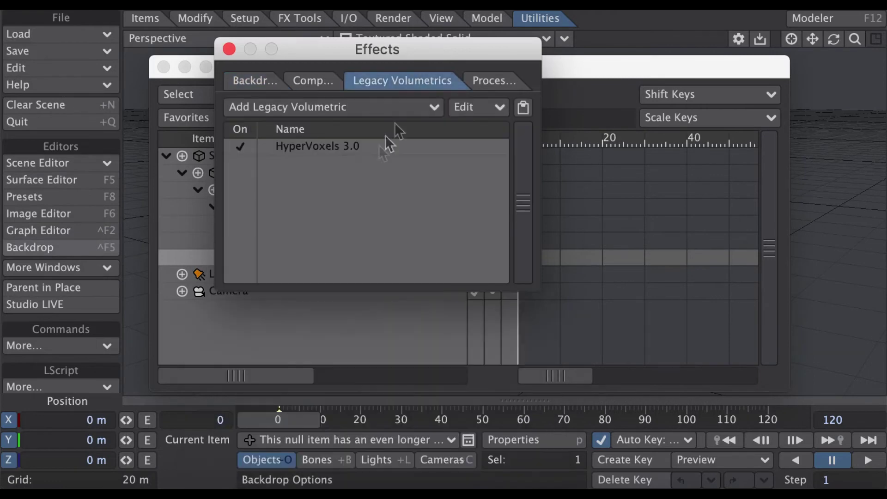
double_click(362, 150)
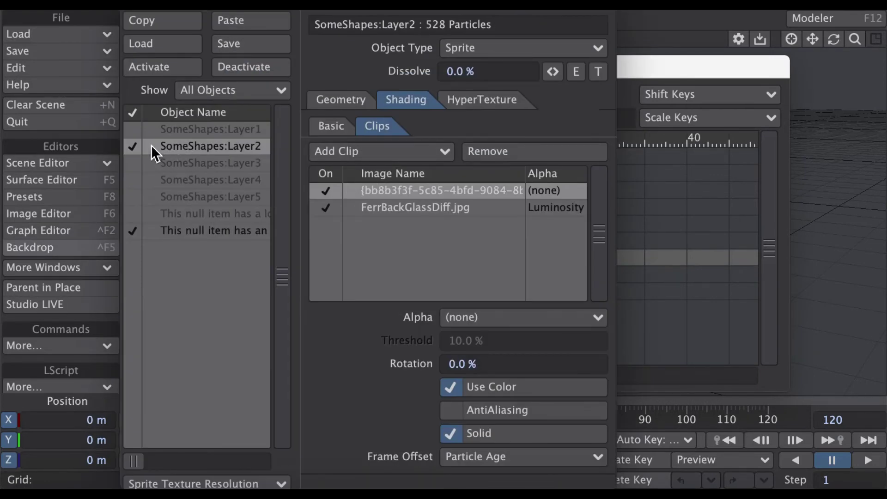
left_click_drag(265, 11, 263, 9)
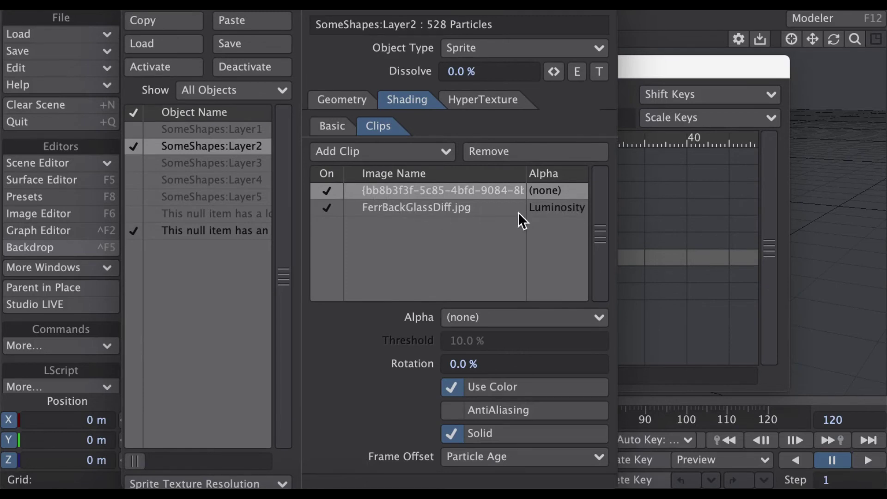
Check the FerrBackGlassDiff.jpg clip's alpha in HyperVoxels, then close its settings.
left_click(325, 176)
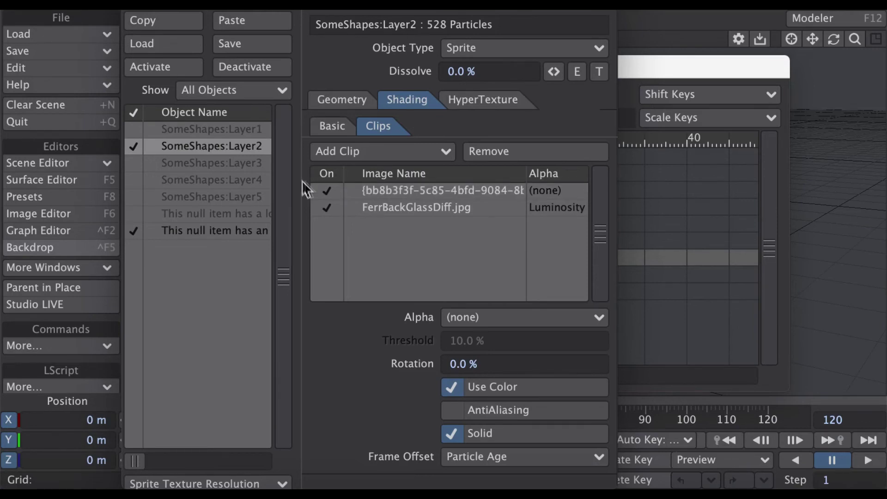
left_click(396, 191)
left_click(400, 209)
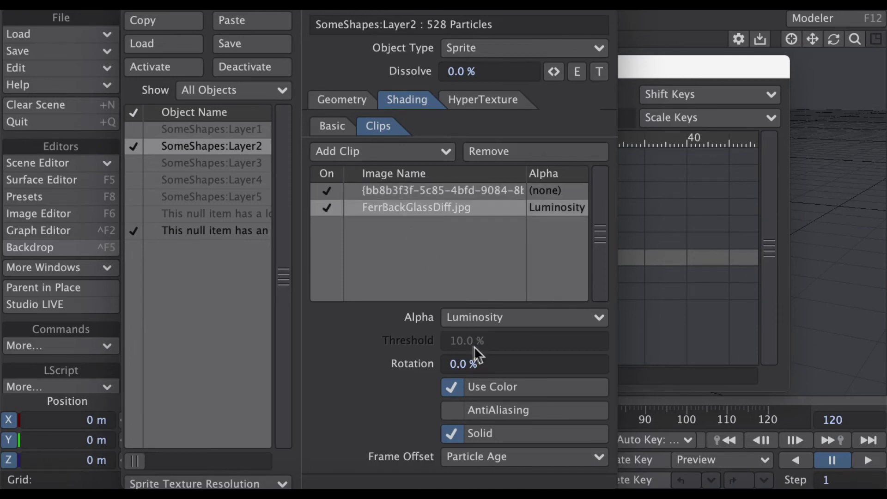
left_click(140, 9)
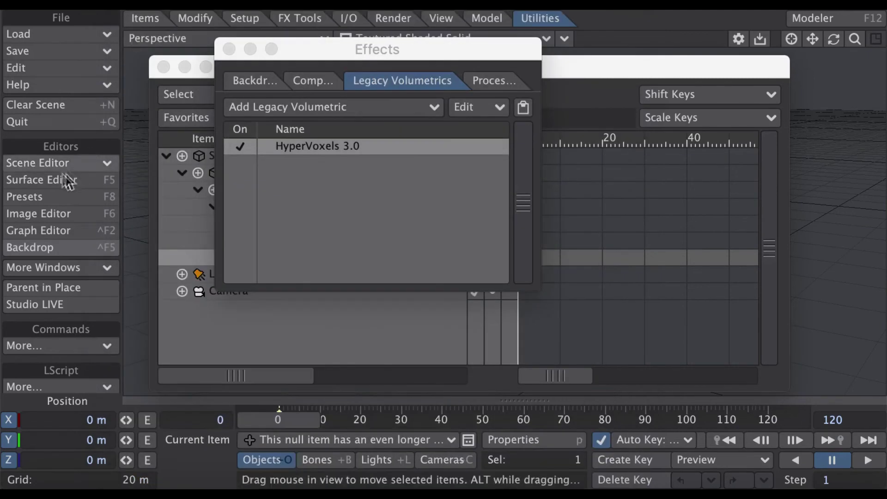
left_click(55, 230)
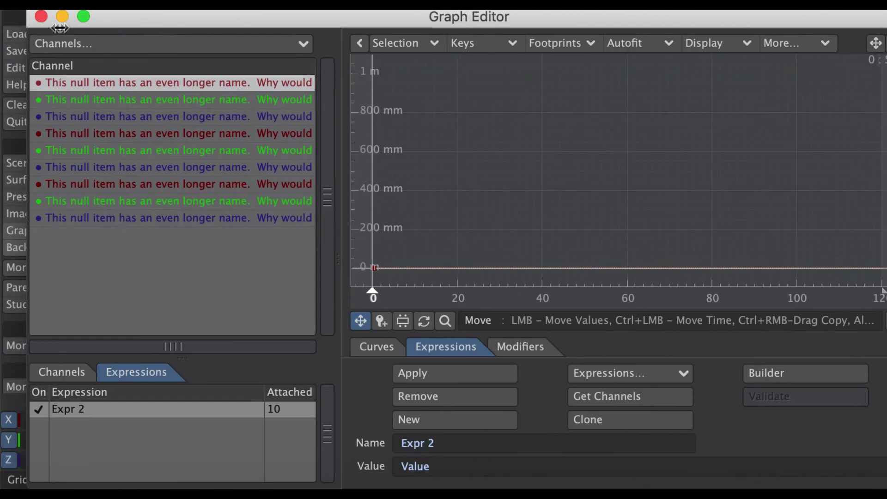
Reposition and widen the Graph Editor, then stretch the channel panel and Channel column.
left_click_drag(28, 26, 180, 33)
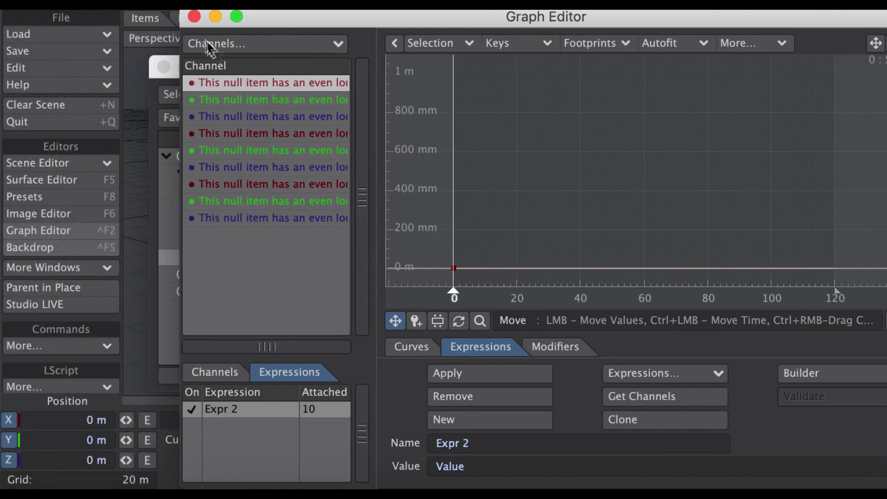
left_click_drag(611, 26, 500, 26)
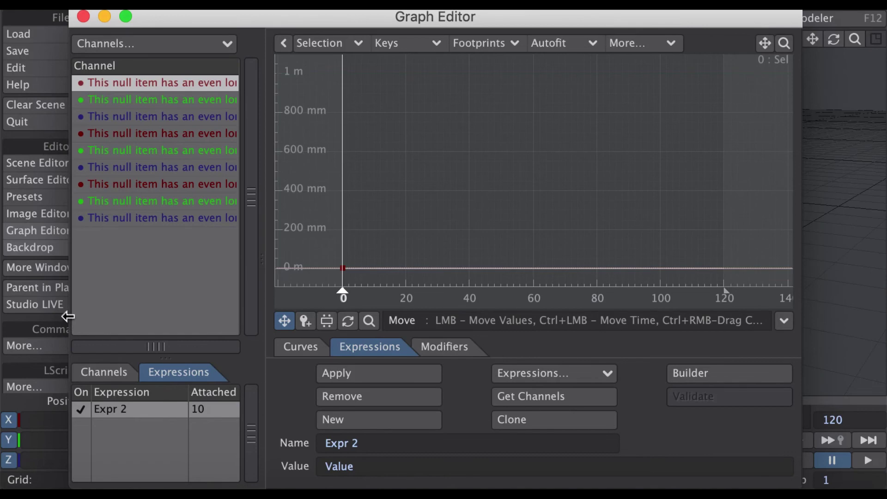
left_click_drag(66, 313, 4, 314)
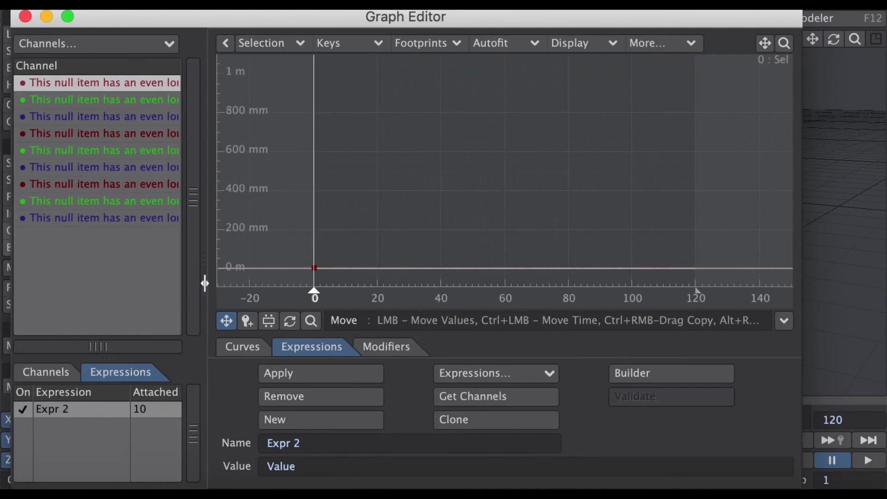
left_click_drag(204, 284, 299, 289)
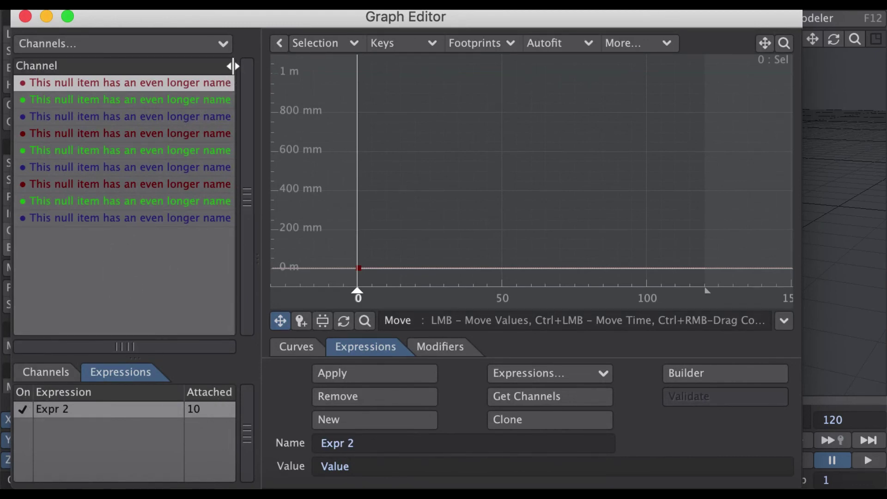
left_click_drag(233, 66, 415, 72)
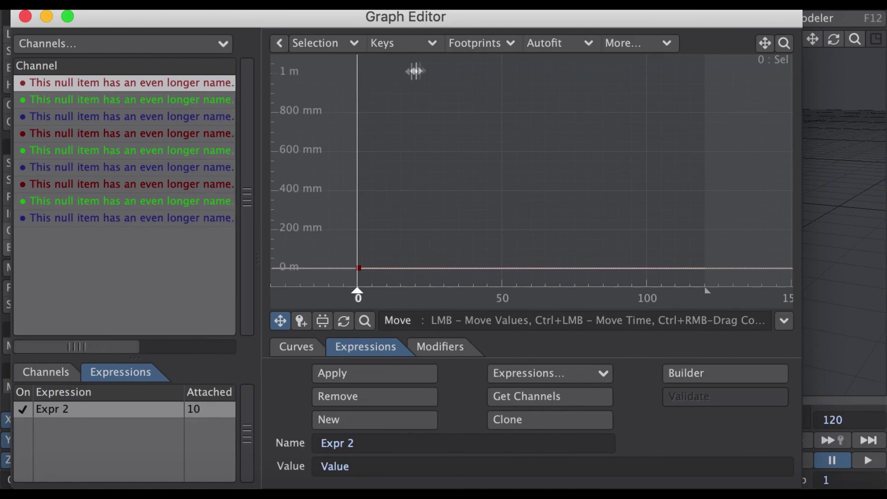
left_click_drag(107, 347, 79, 348)
left_click(84, 216)
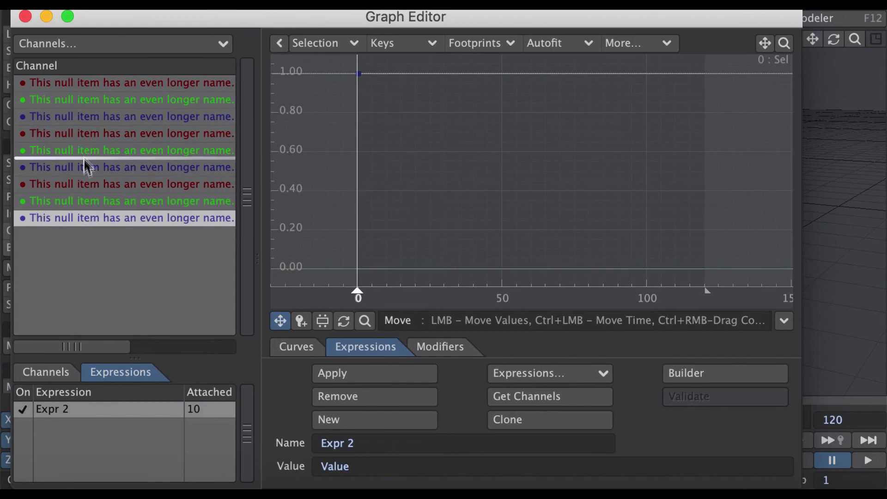
Move the last channel up to fourth place in the Graph Editor list.
left_click_drag(85, 85, 85, 128)
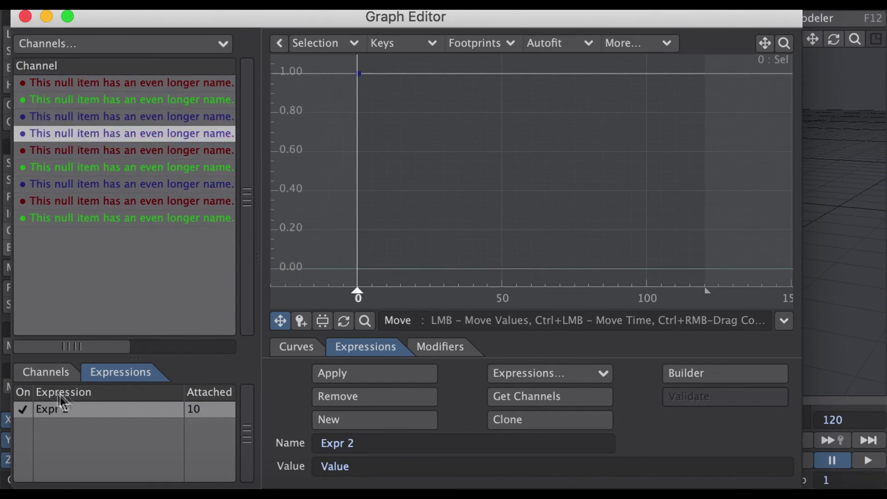
left_click(45, 371)
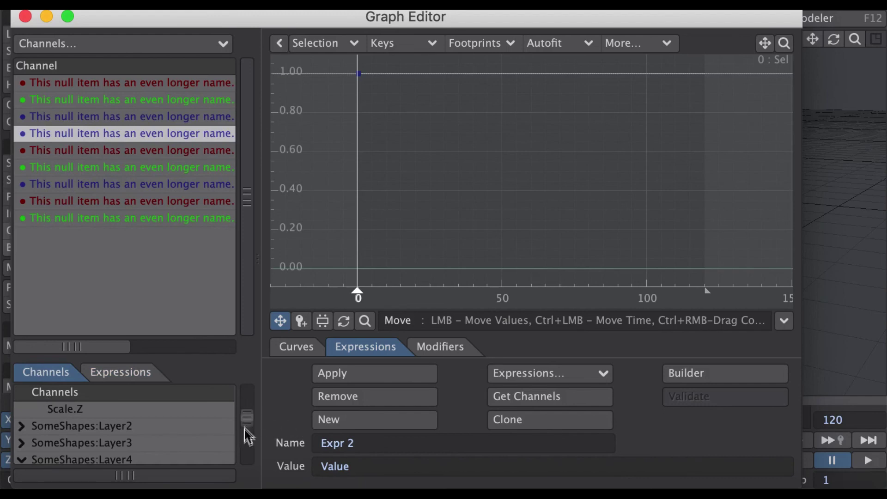
left_click_drag(249, 436, 277, 389)
Add a Proximity modifier to the channel, then close the Graph Editor and effects window.
left_click(445, 350)
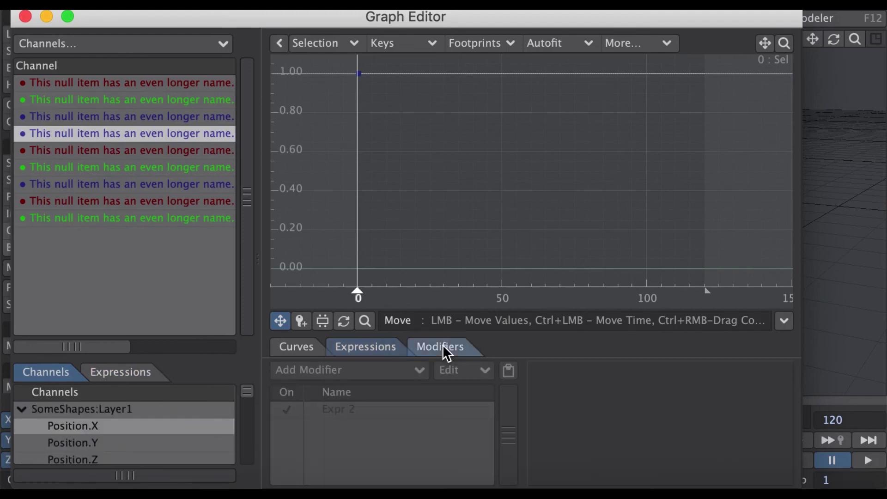
left_click(339, 370)
left_click(470, 393)
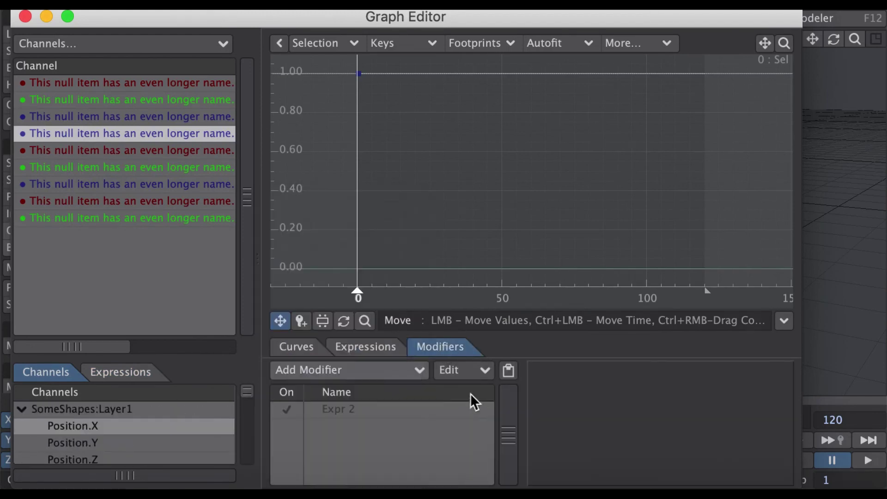
left_click(356, 370)
left_click(353, 387)
left_click(351, 429)
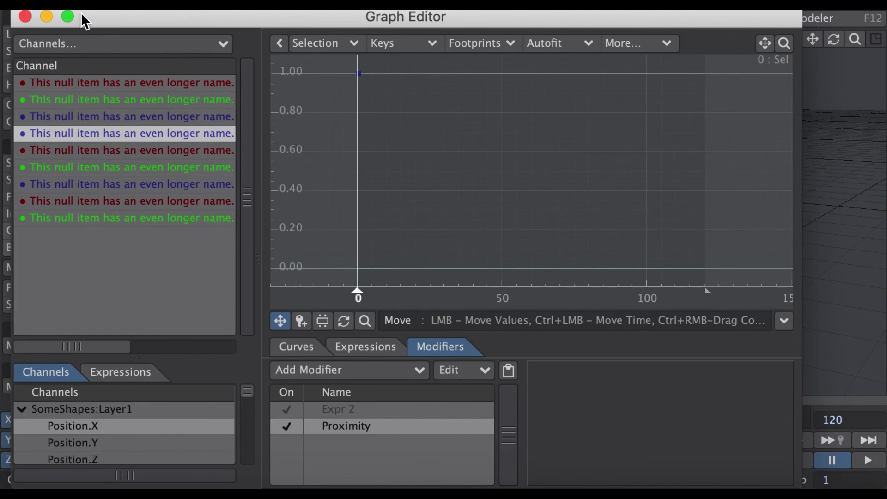
left_click(25, 17)
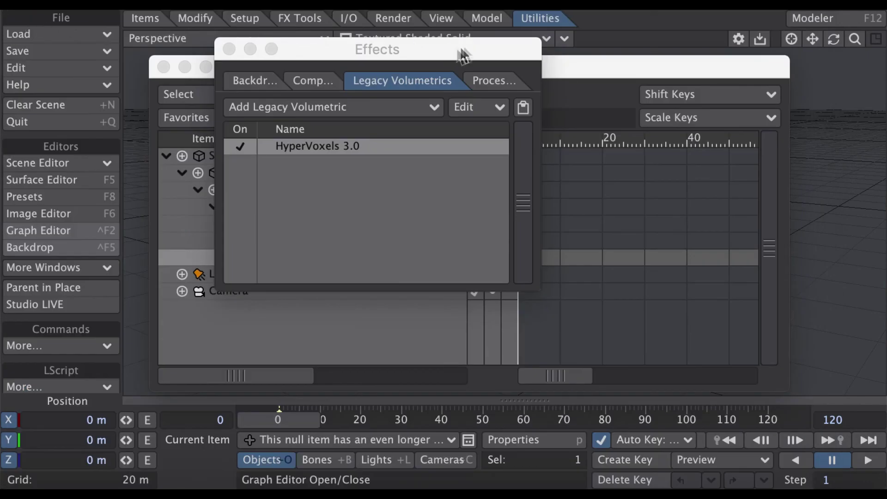
left_click(229, 49)
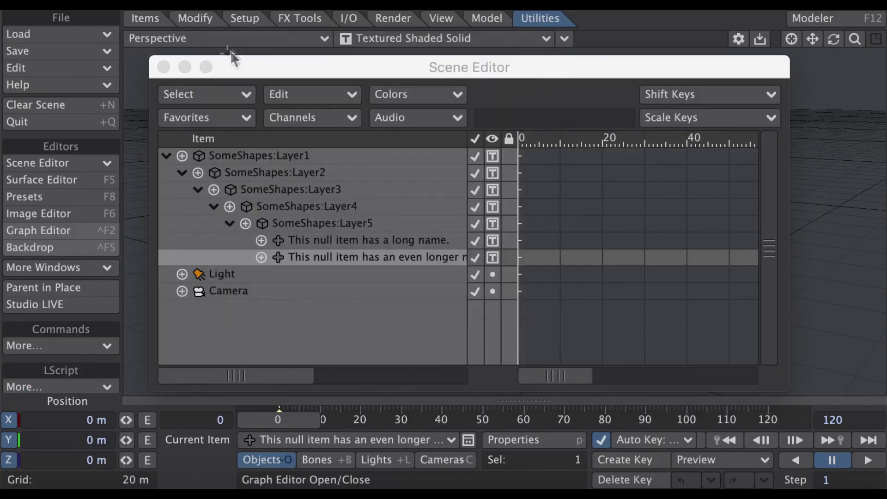